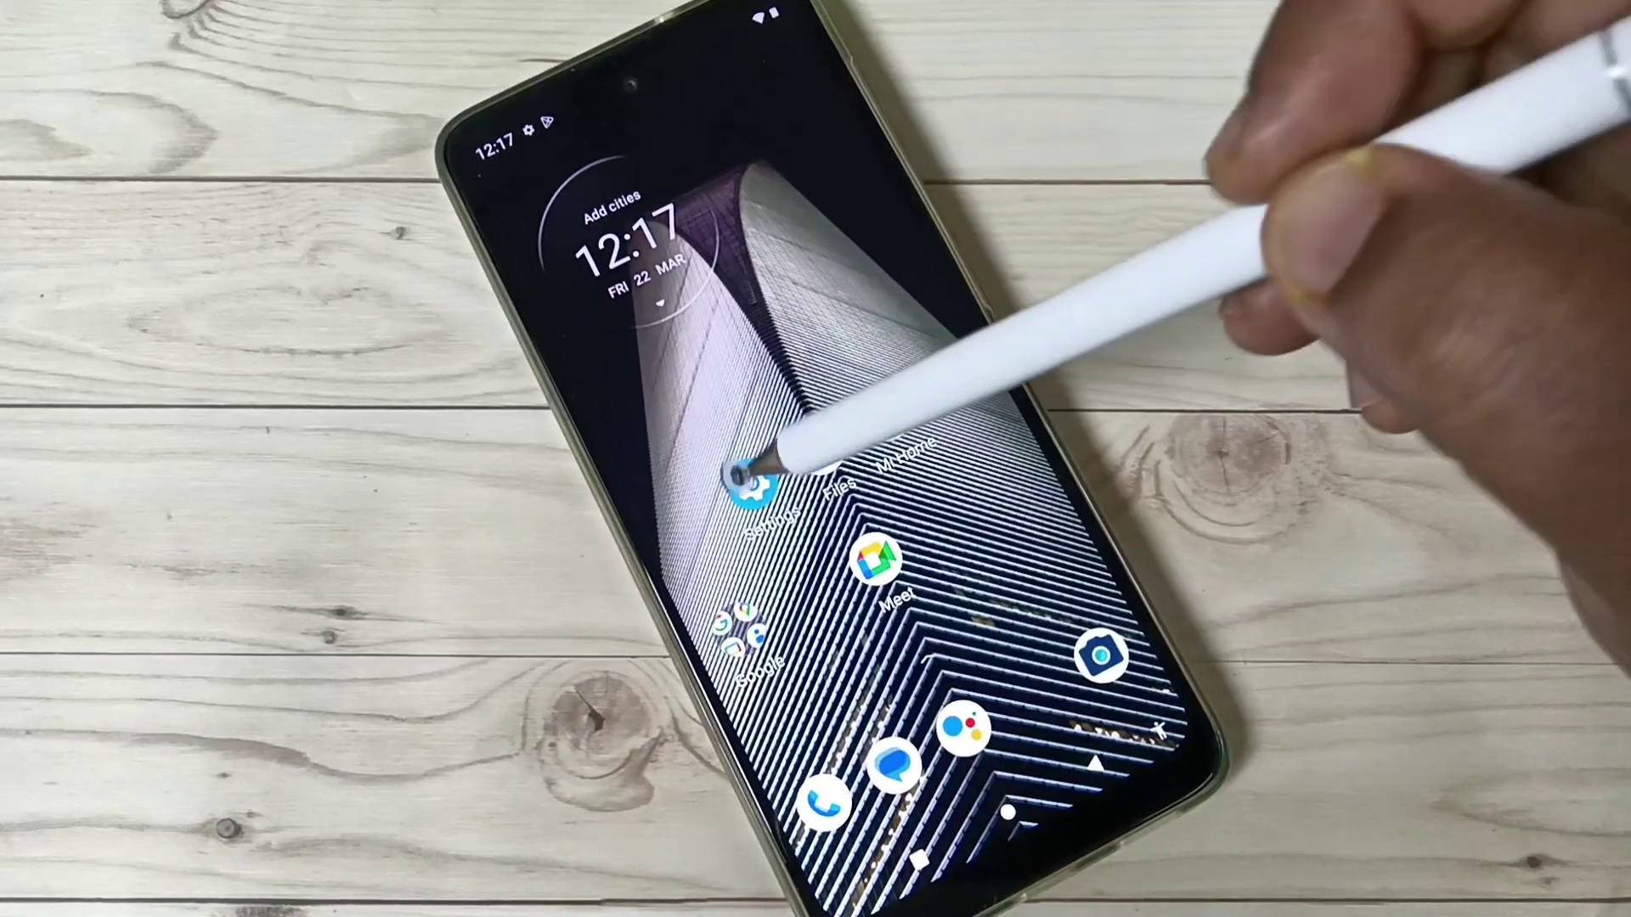
# Step: Go from Settings into About phone to show the Build number
pyautogui.click(753, 484)
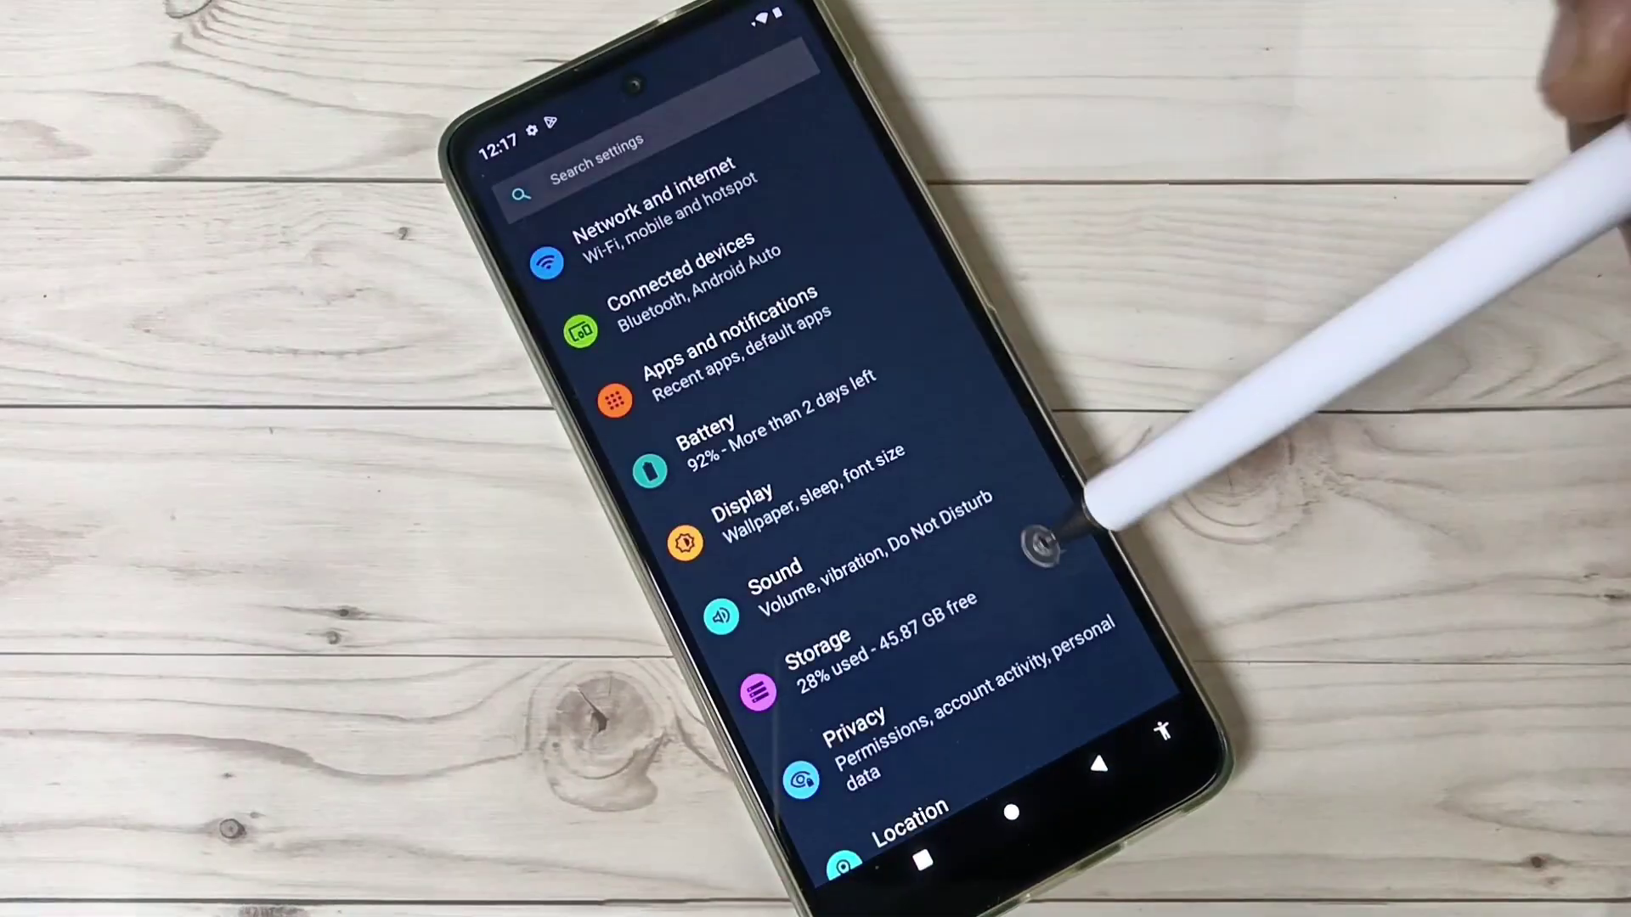
pyautogui.scroll(-10, 1045, 548)
pyautogui.click(1083, 728)
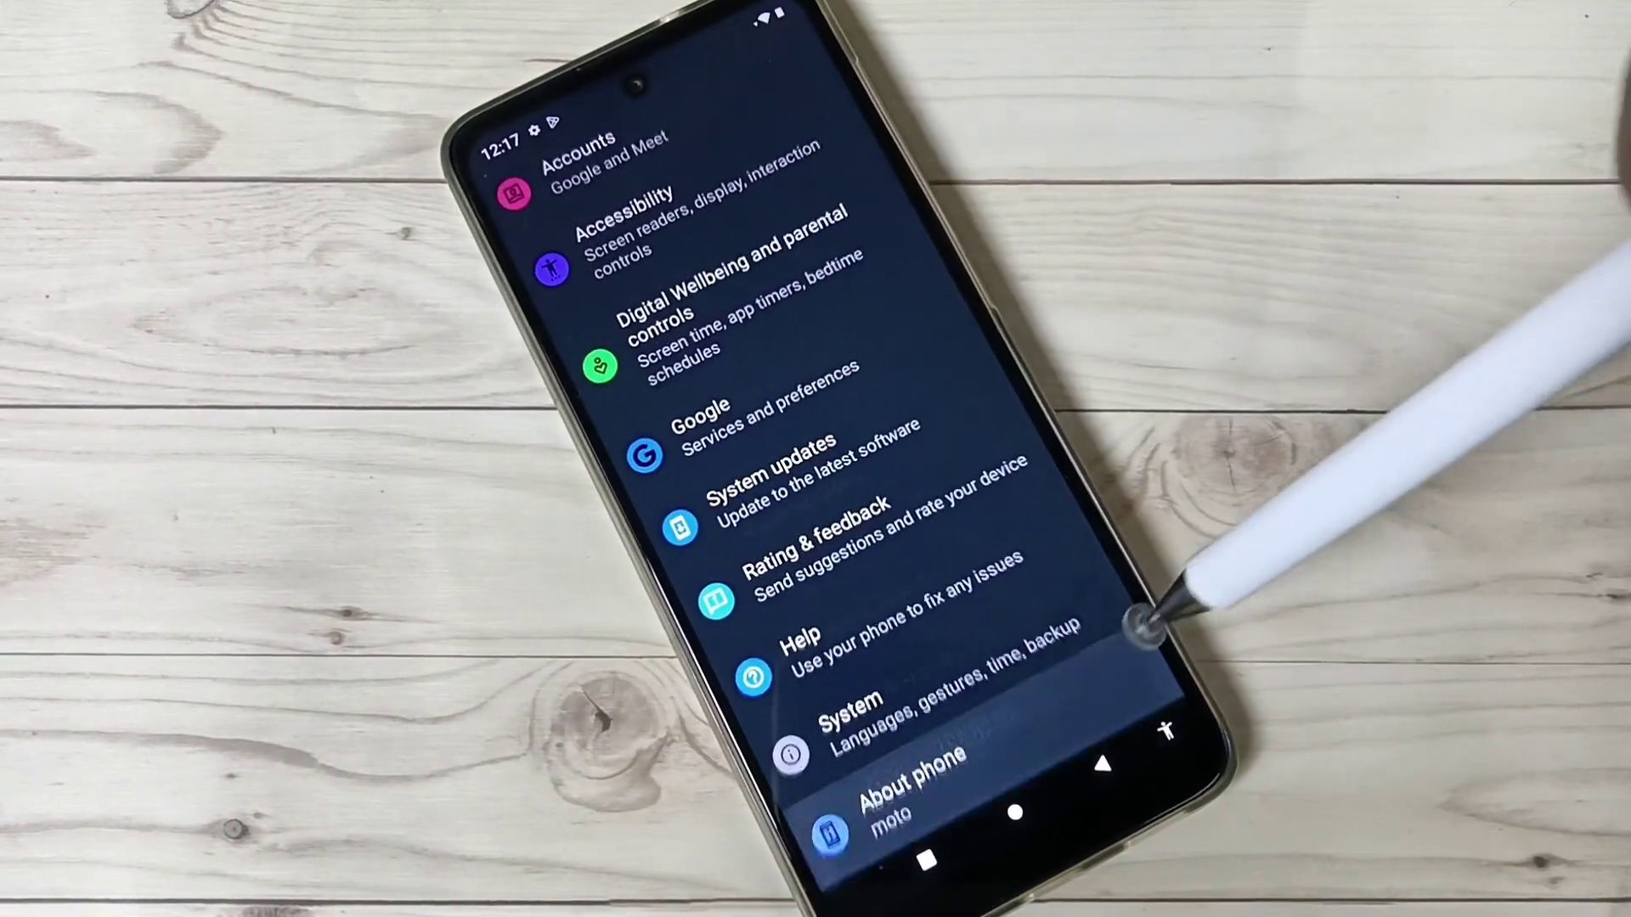
pyautogui.scroll(-10, 1128, 612)
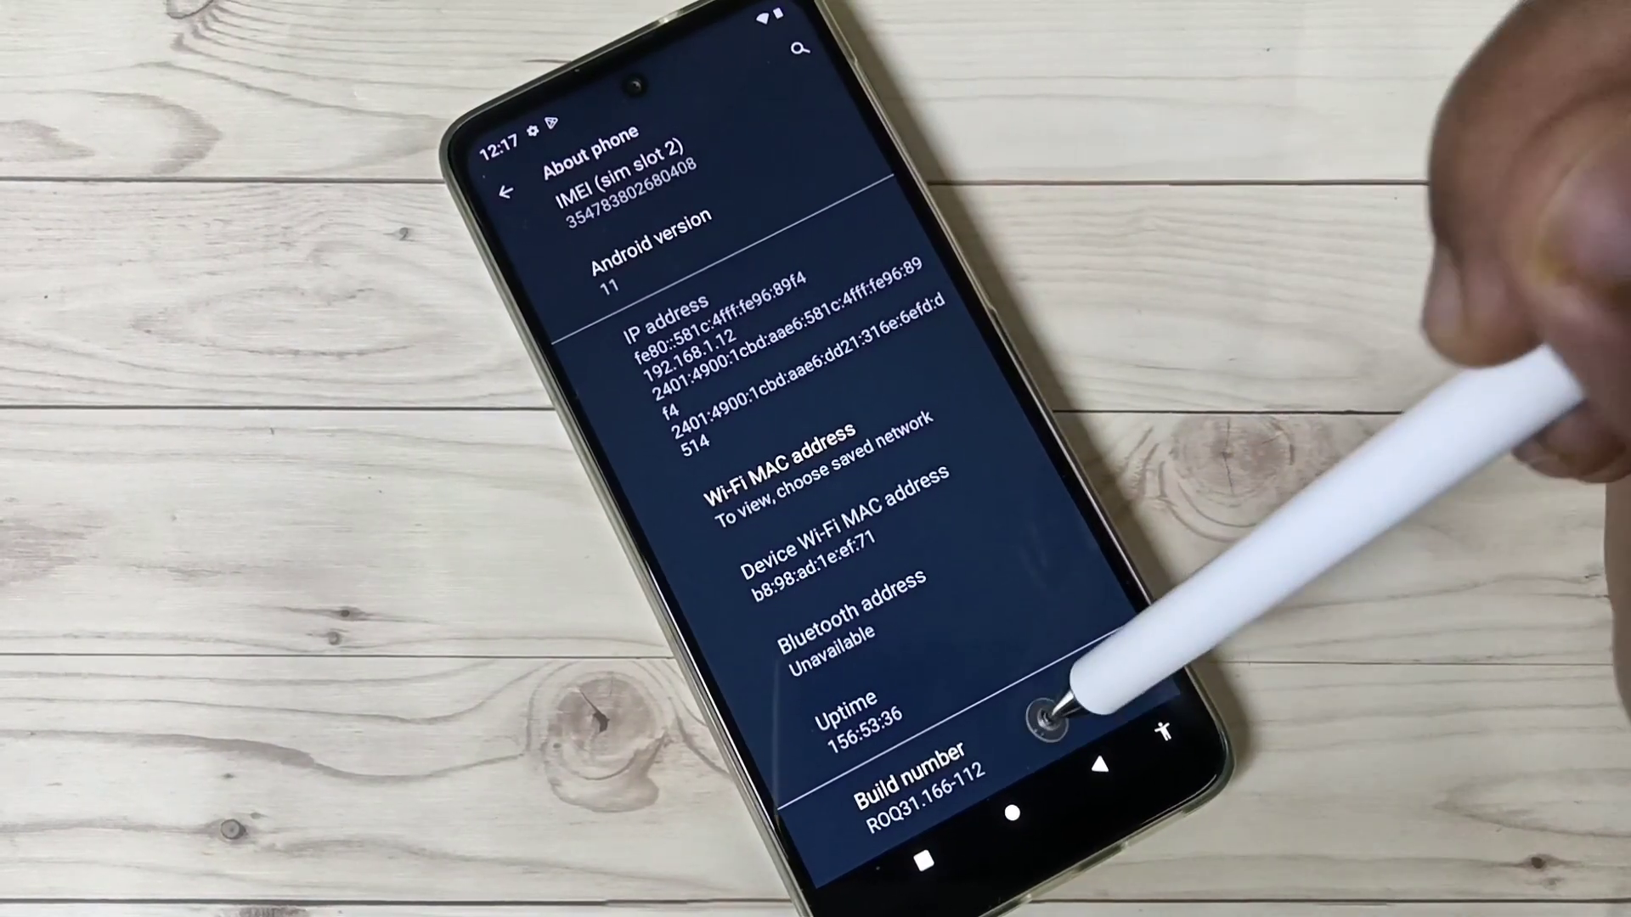
# Step: Tap Build number until 'You are now a developer!' appears, then return to the settings list
pyautogui.click(959, 749)
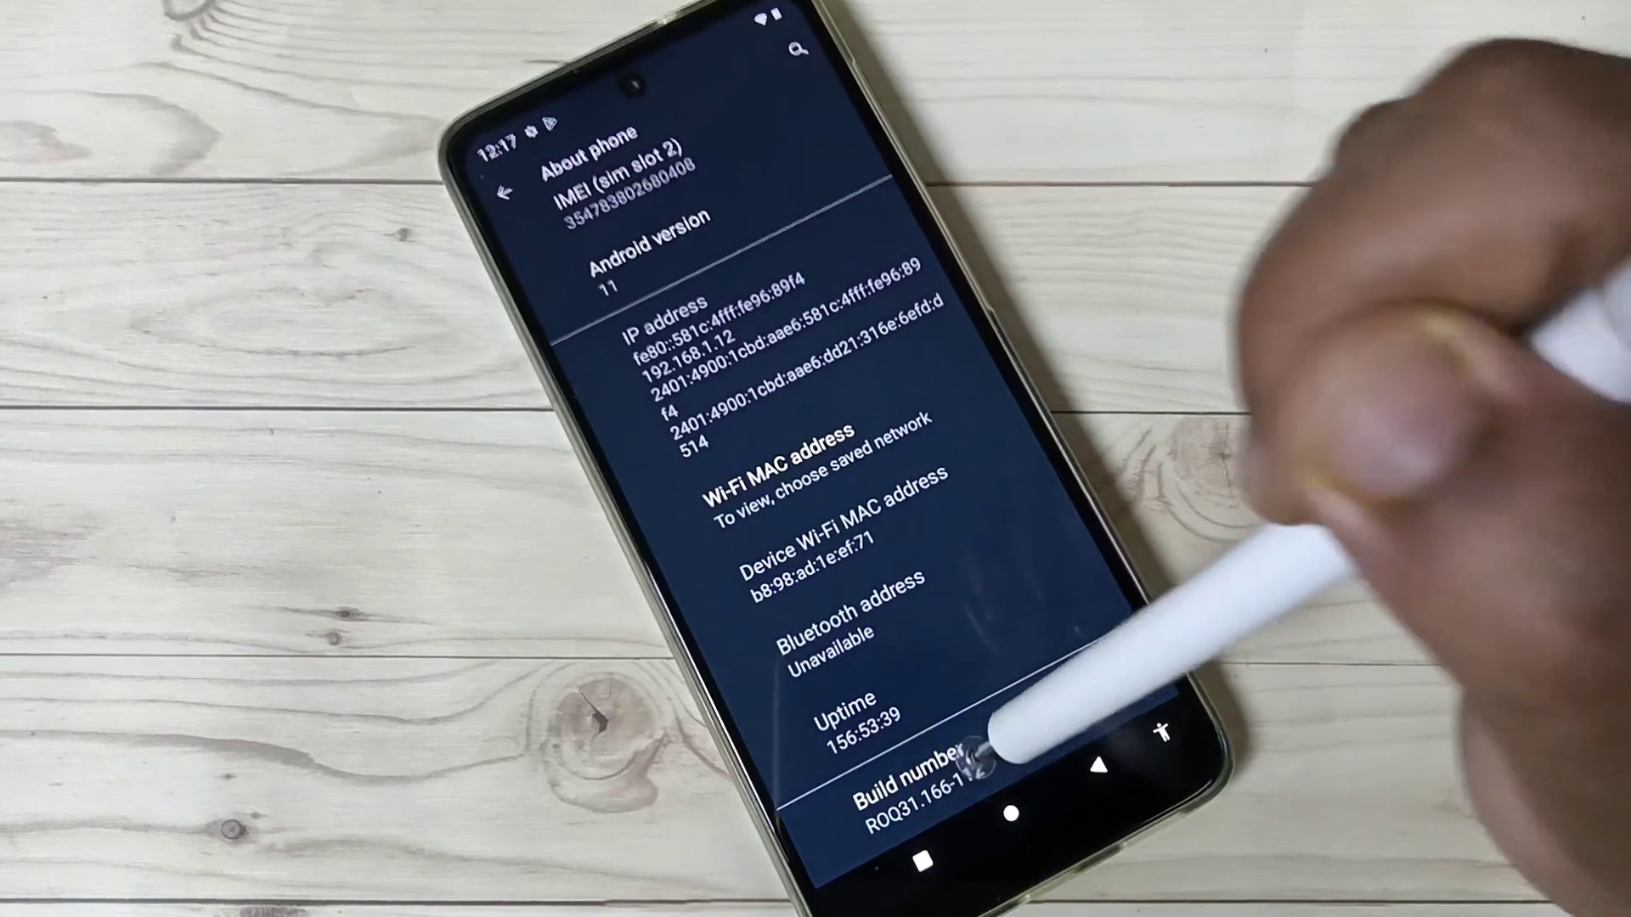
pyautogui.click(968, 752)
pyautogui.click(1007, 755)
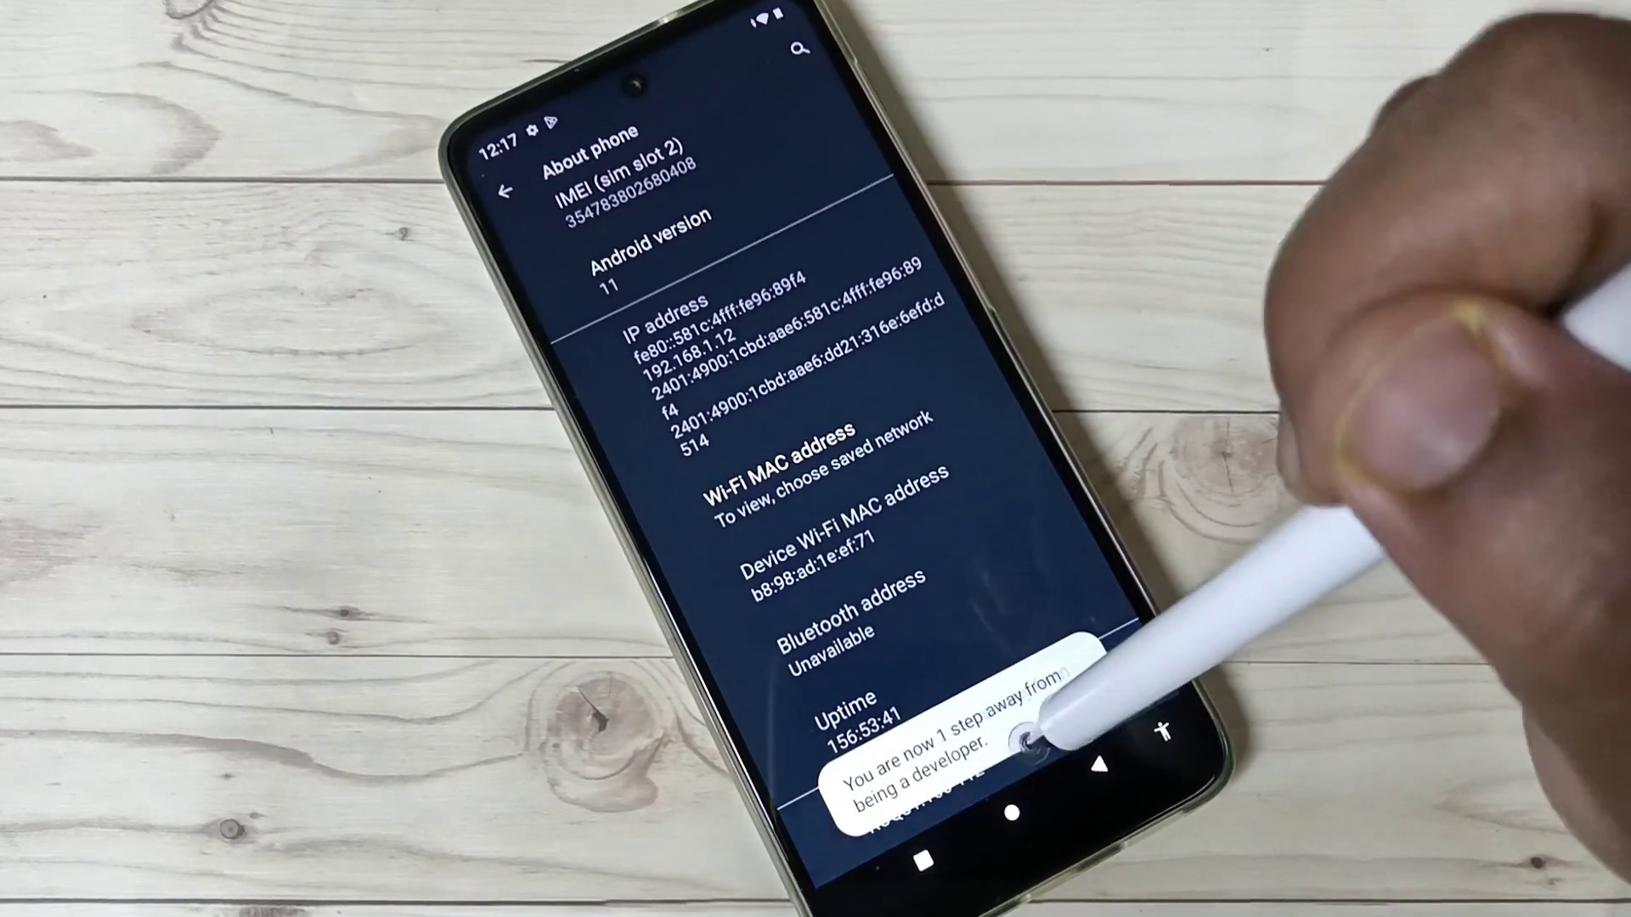
pyautogui.click(1006, 754)
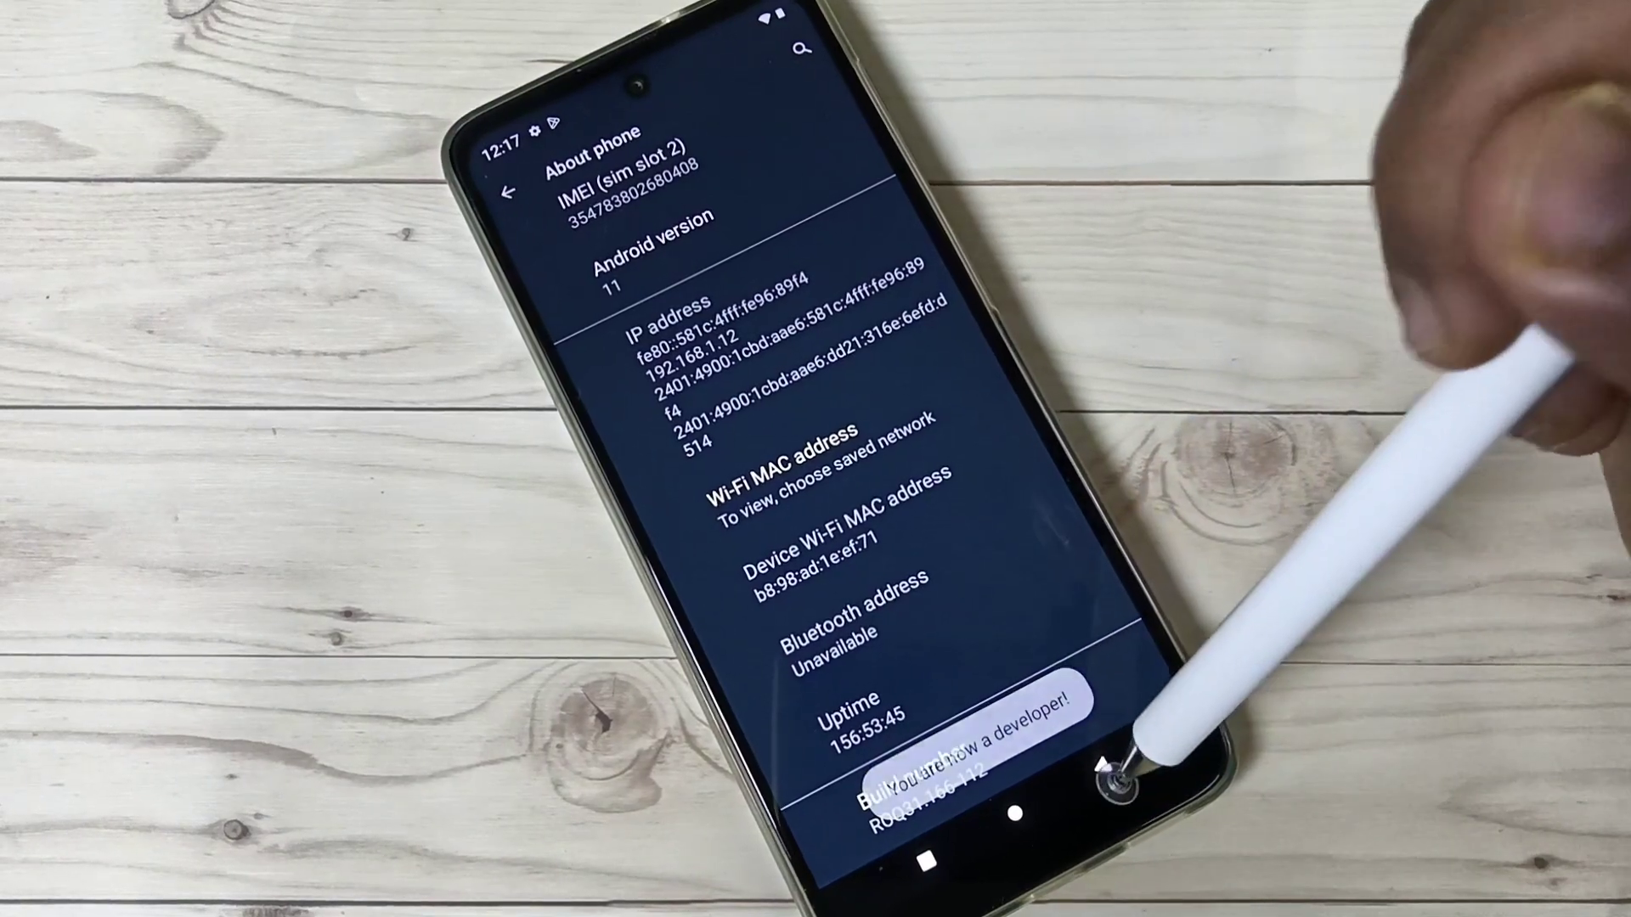
pyautogui.click(1141, 737)
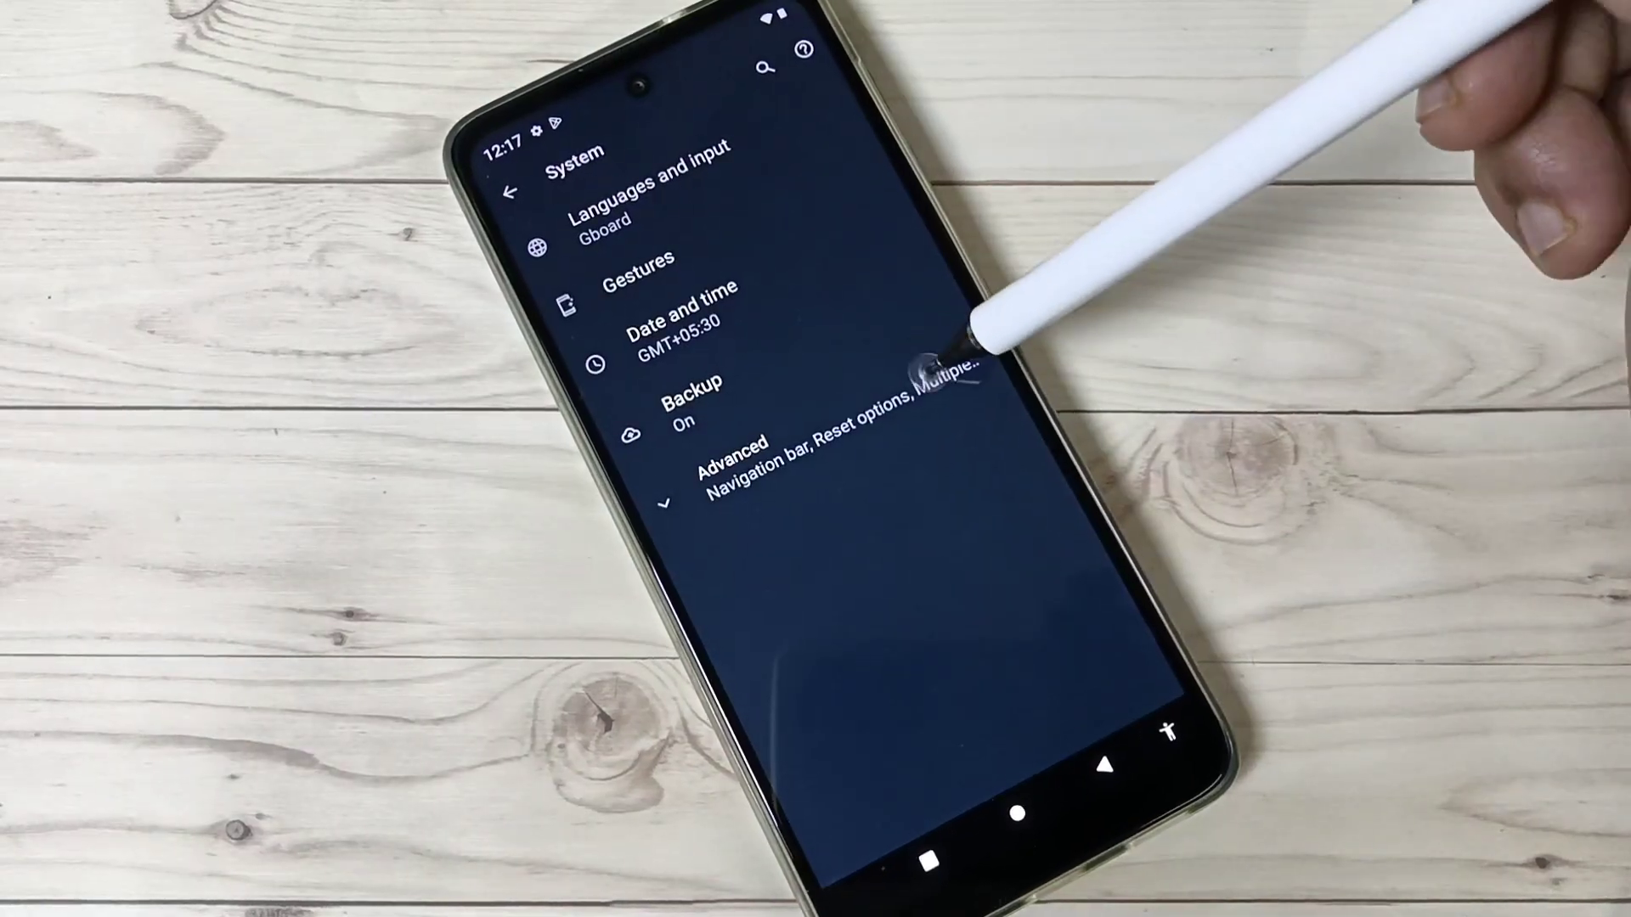
# Step: Expand System's Advanced settings toward Developer options and the USB debugging toggle
pyautogui.click(943, 338)
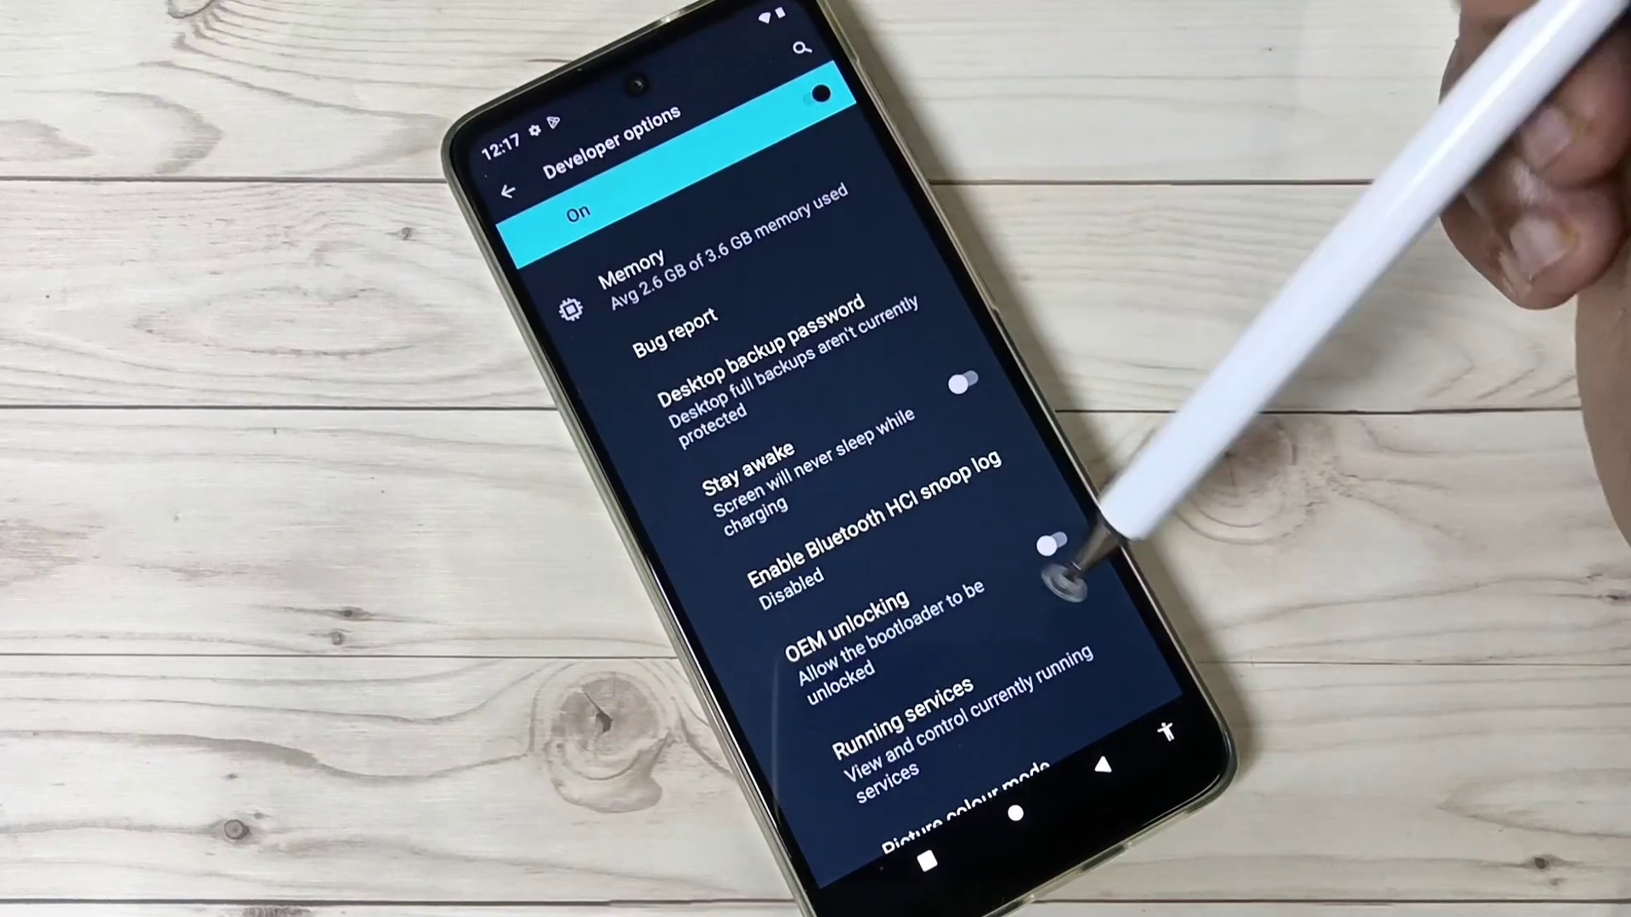
pyautogui.scroll(-10, 1057, 547)
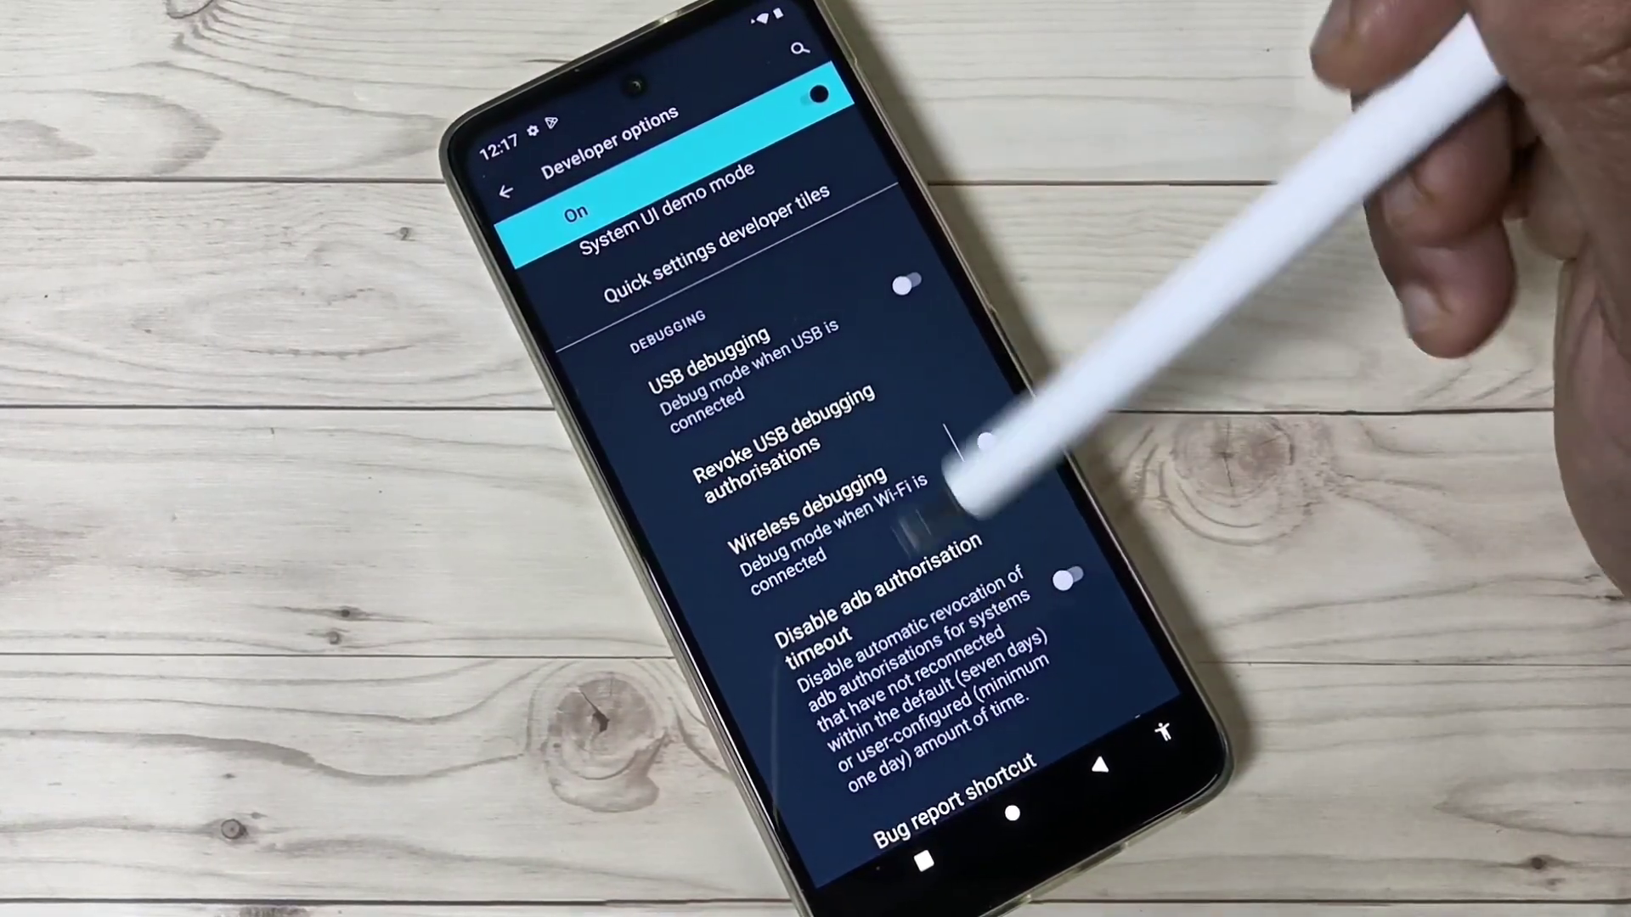
pyautogui.scroll(-10, 968, 496)
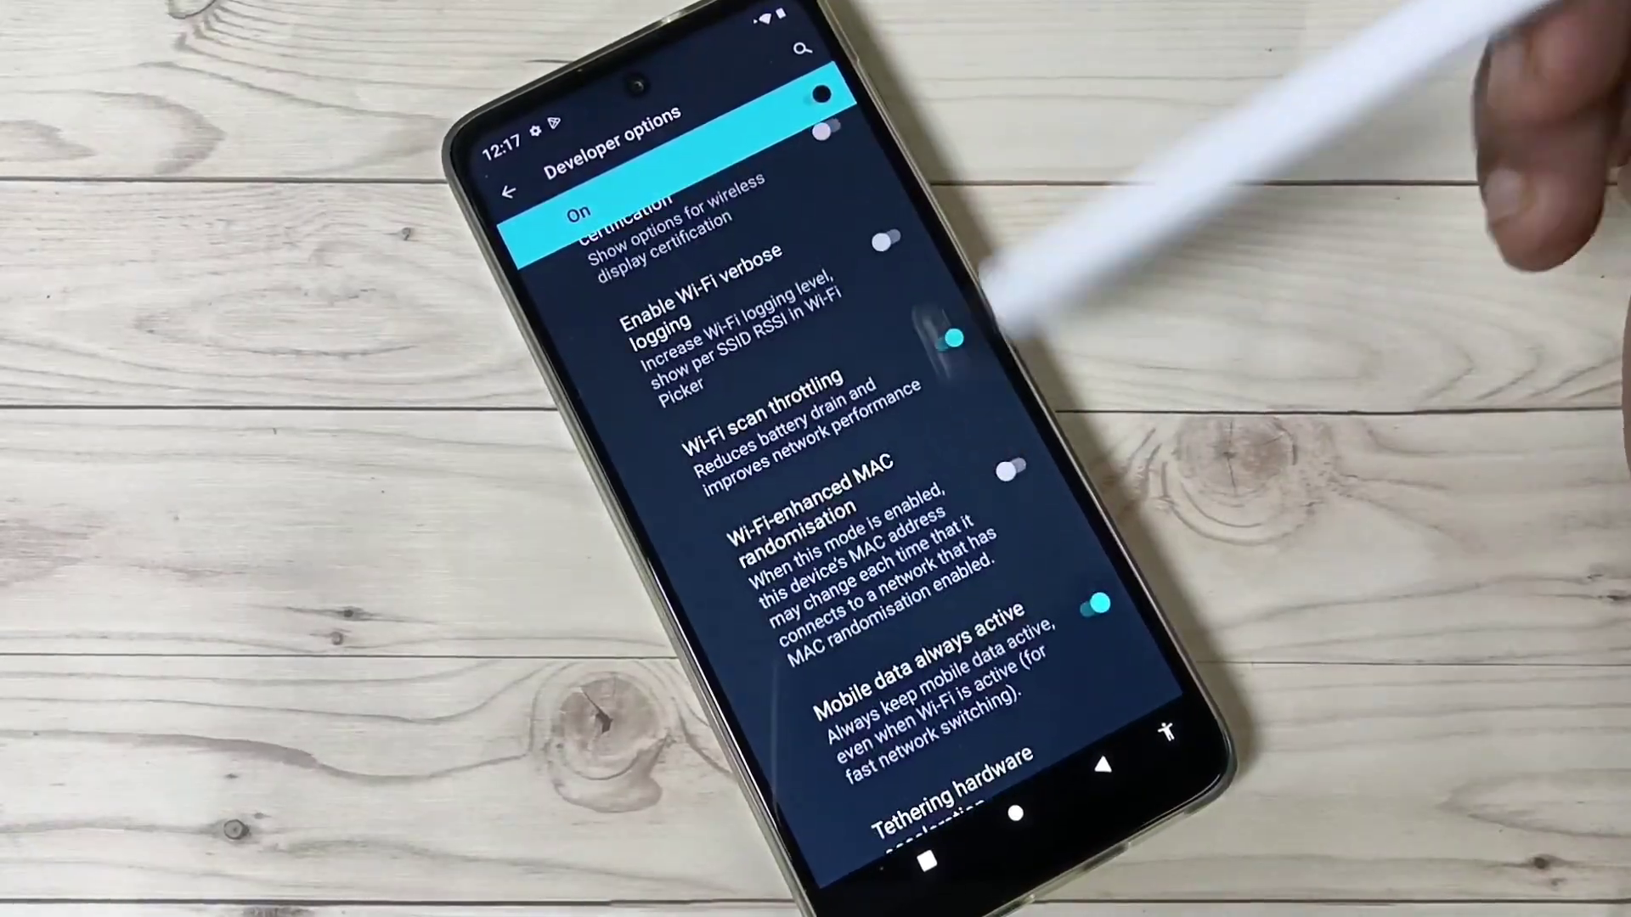
pyautogui.scroll(10, 943, 344)
pyautogui.scroll(10, 867, 268)
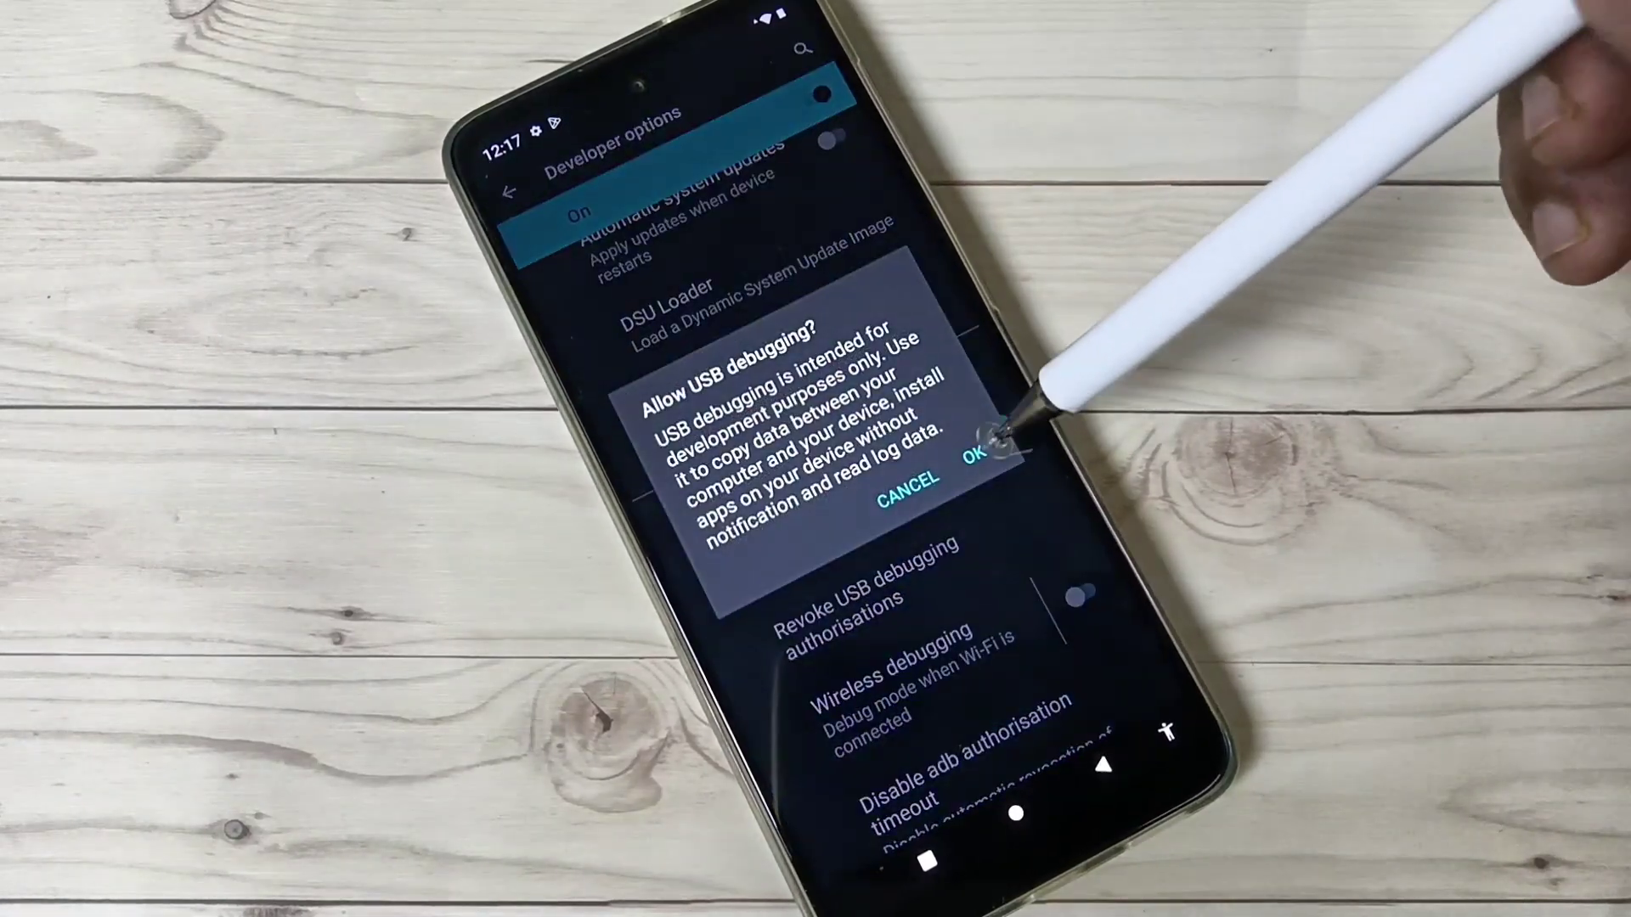
# Step: Confirm OK on 'Allow USB debugging?', then turn USB debugging off again
pyautogui.click(984, 440)
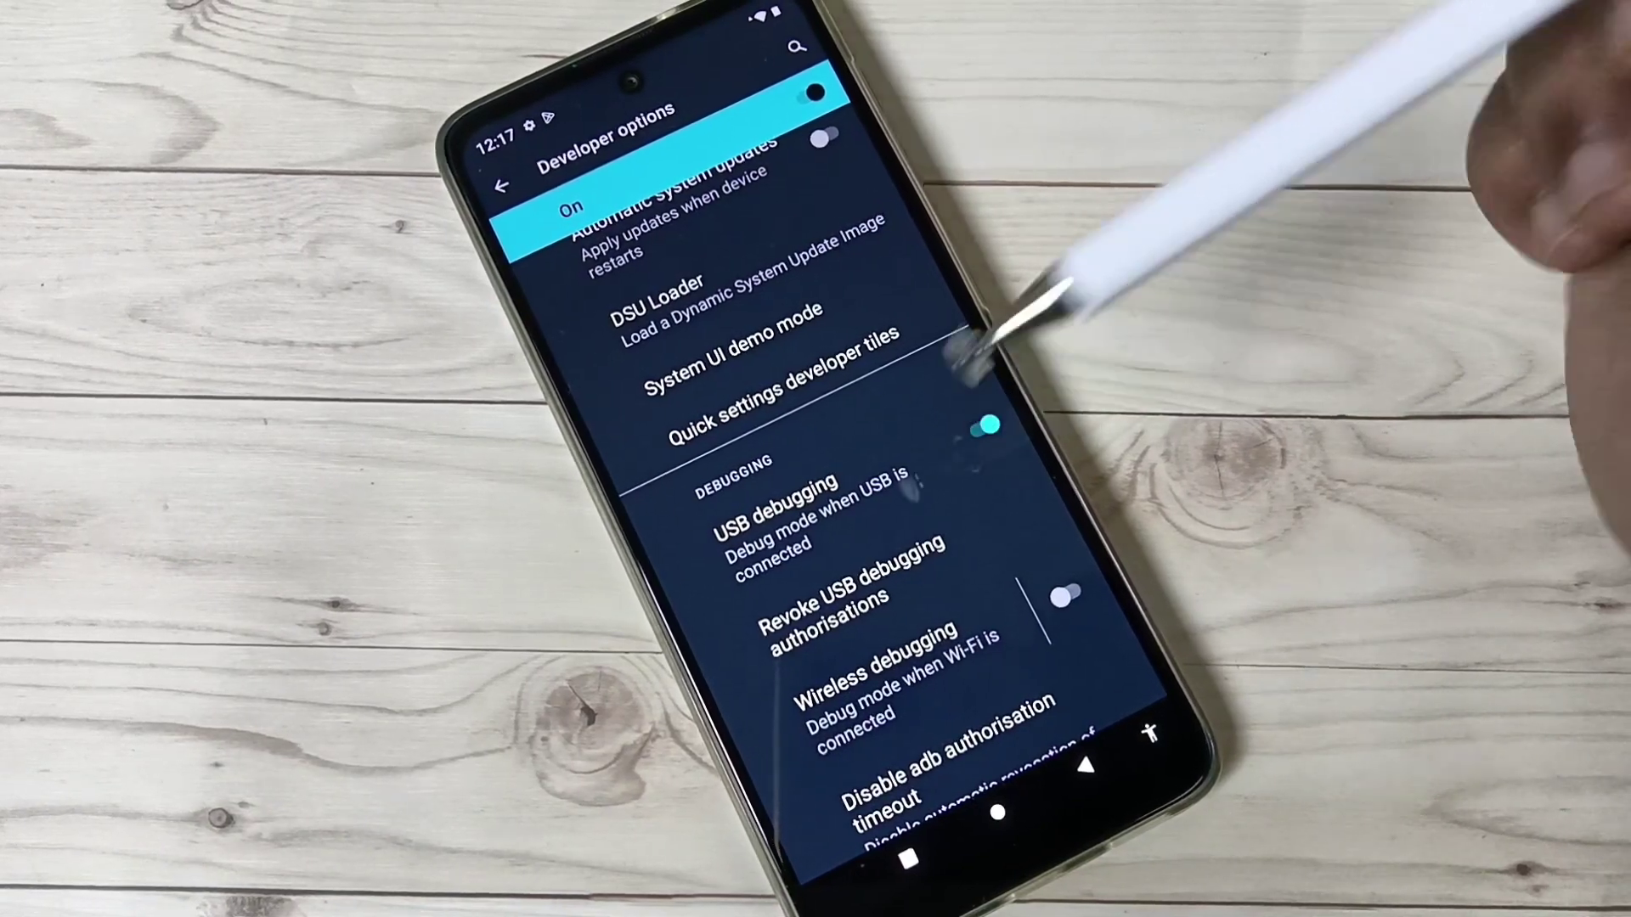
pyautogui.click(985, 423)
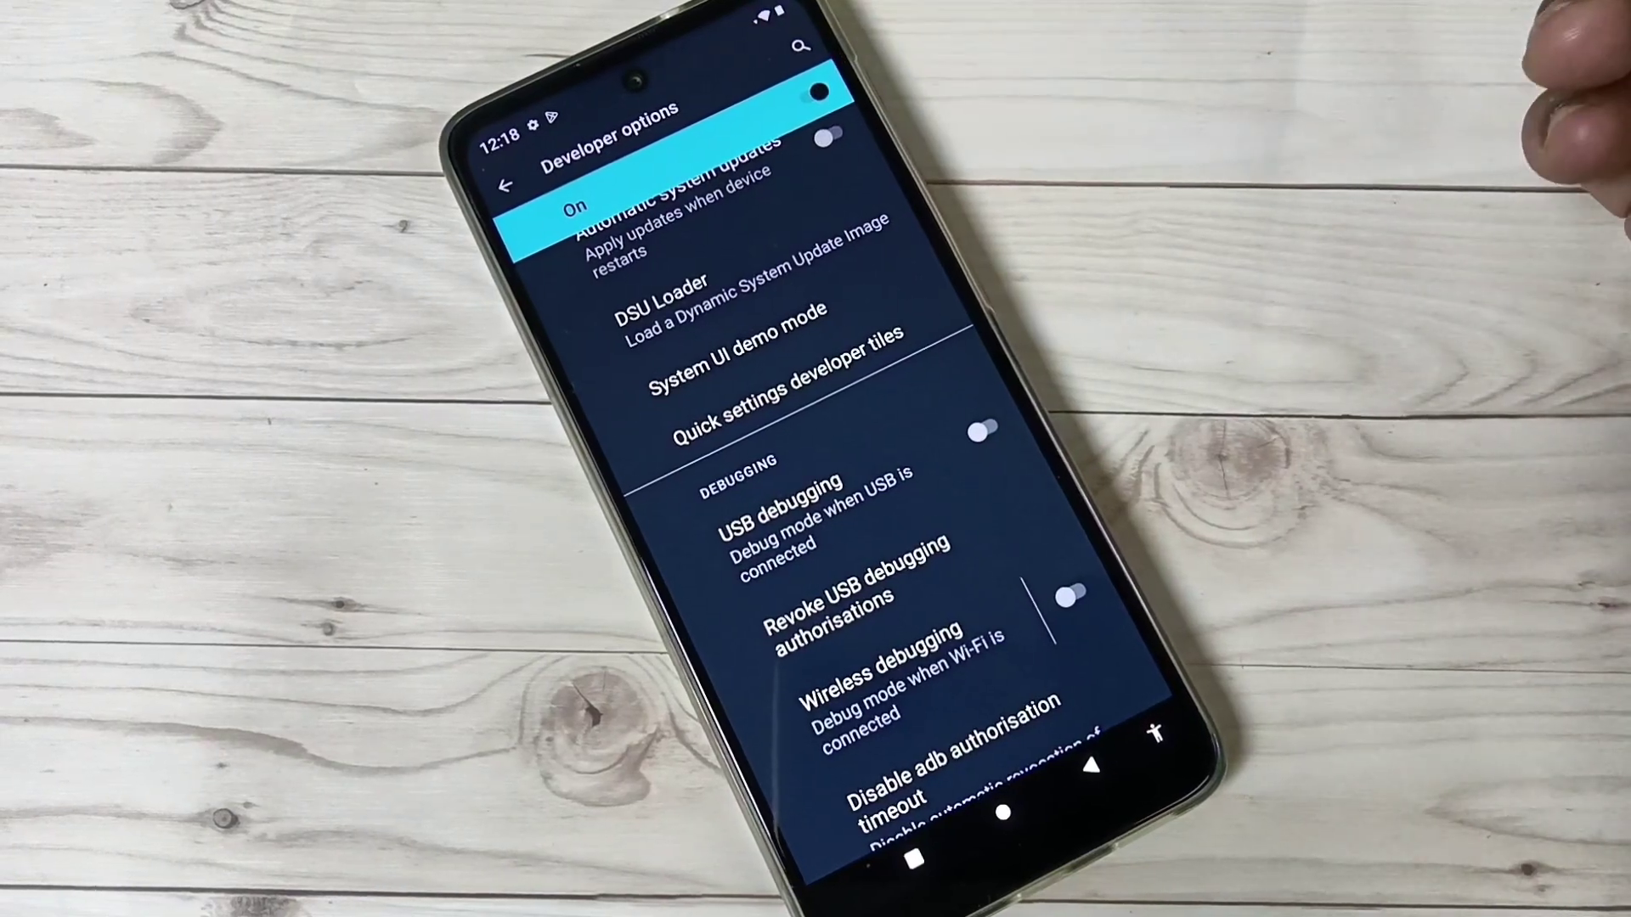
# Step: Turn off the Developer options master switch and back out to the home screen
pyautogui.click(814, 92)
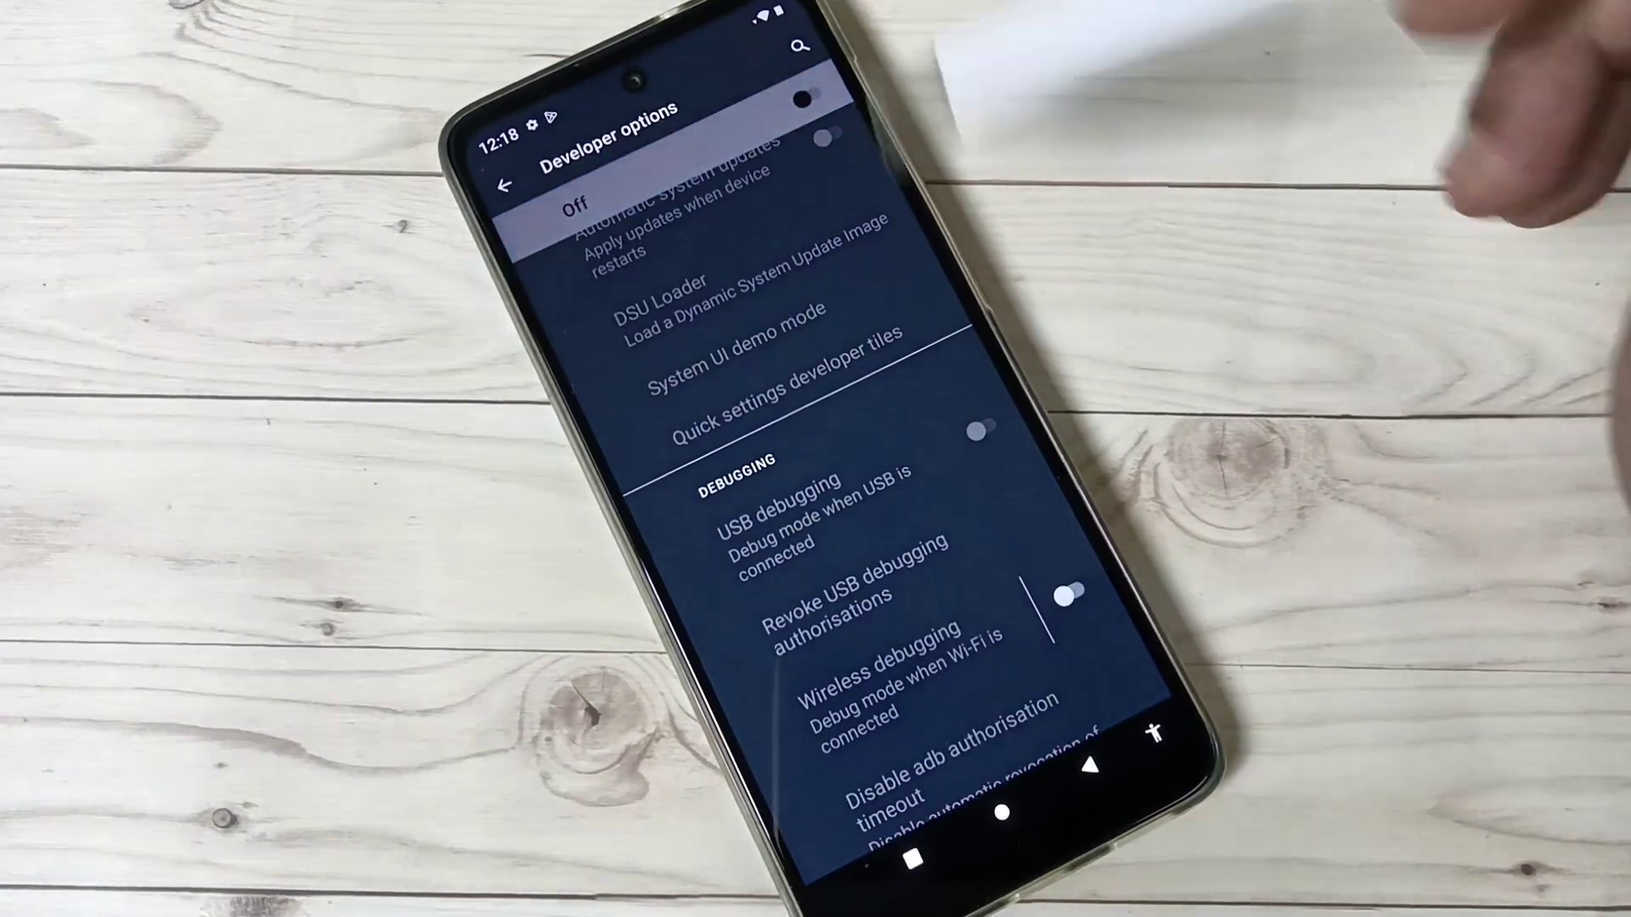
pyautogui.click(1104, 762)
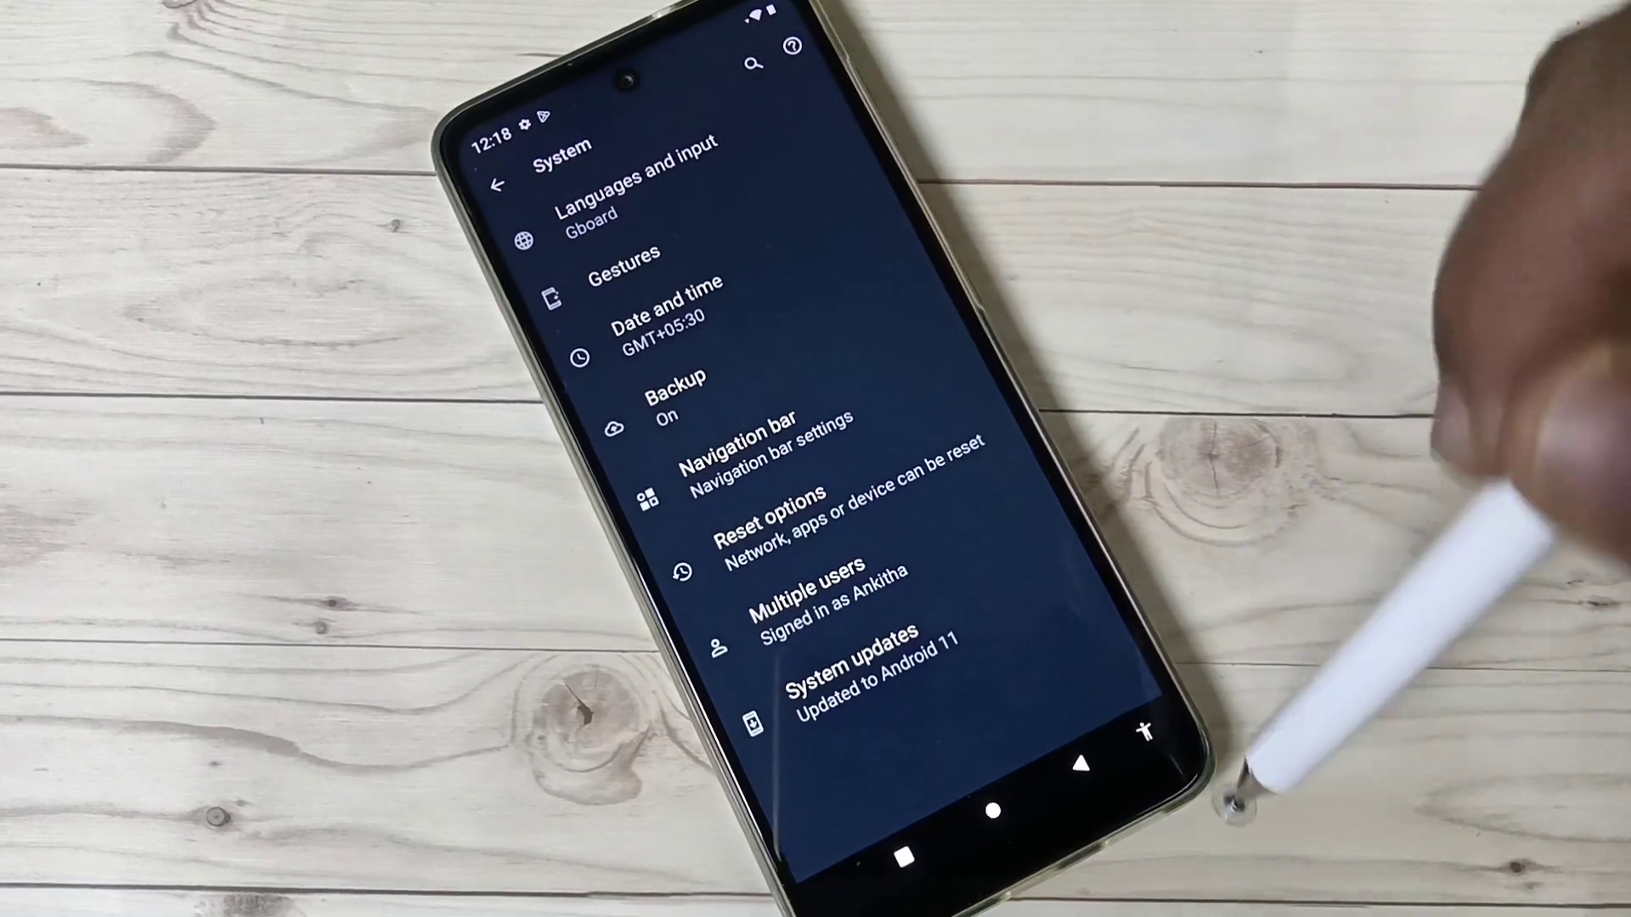
pyautogui.click(1086, 755)
pyautogui.click(1083, 762)
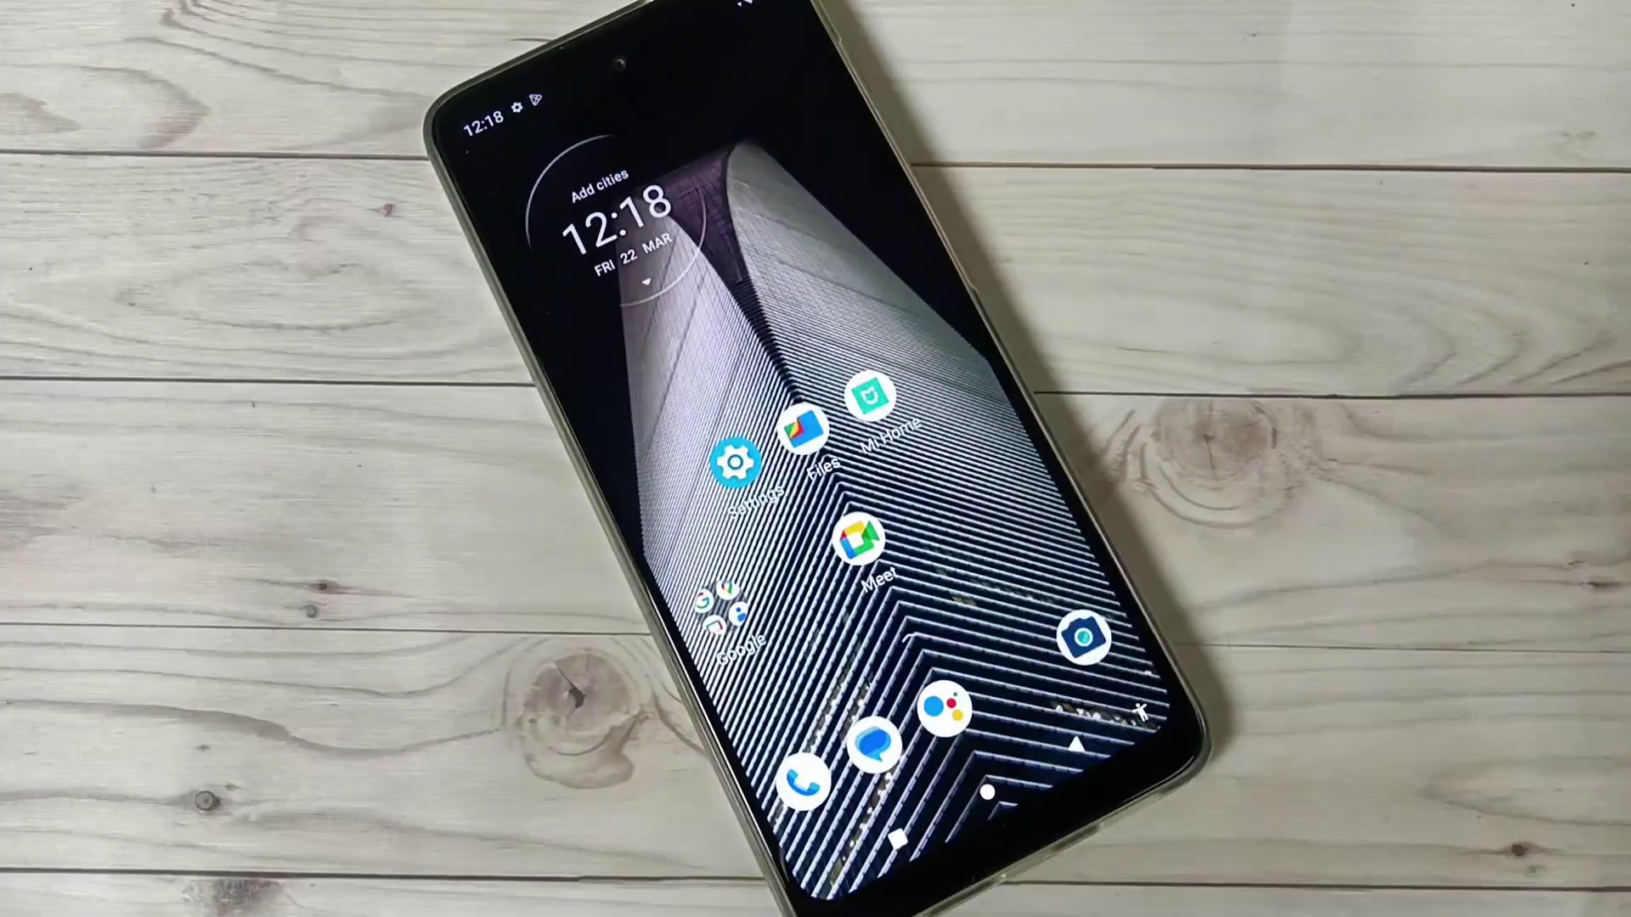